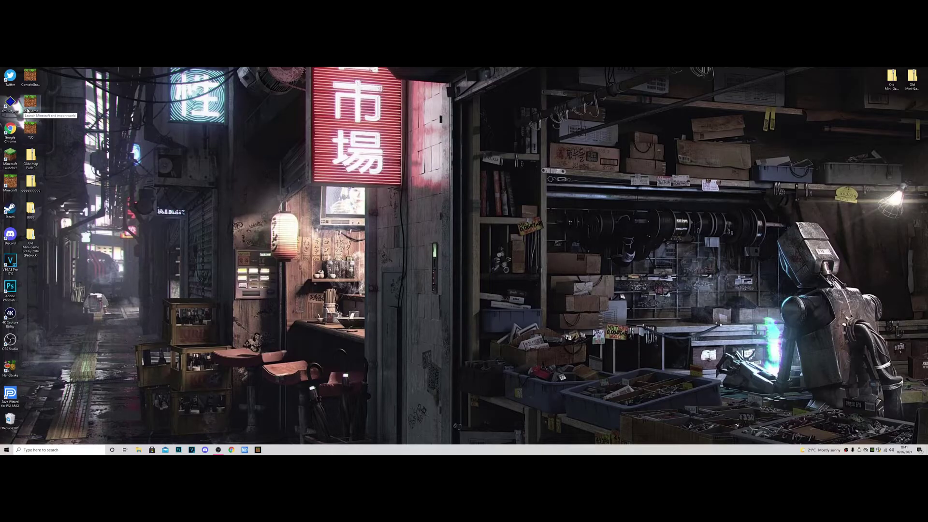
- Import the world file, load and play the Lobby 2 world, then close Minecraft
double_click(28, 108)
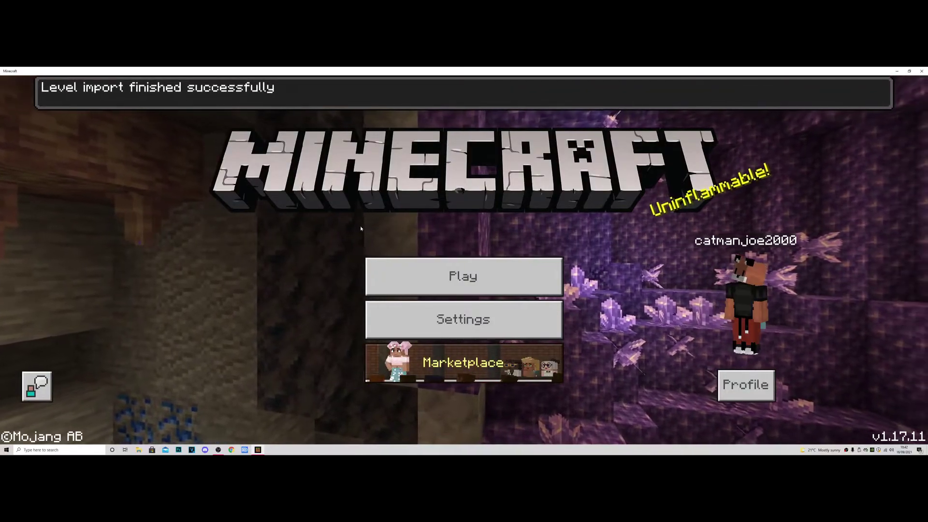
click(435, 273)
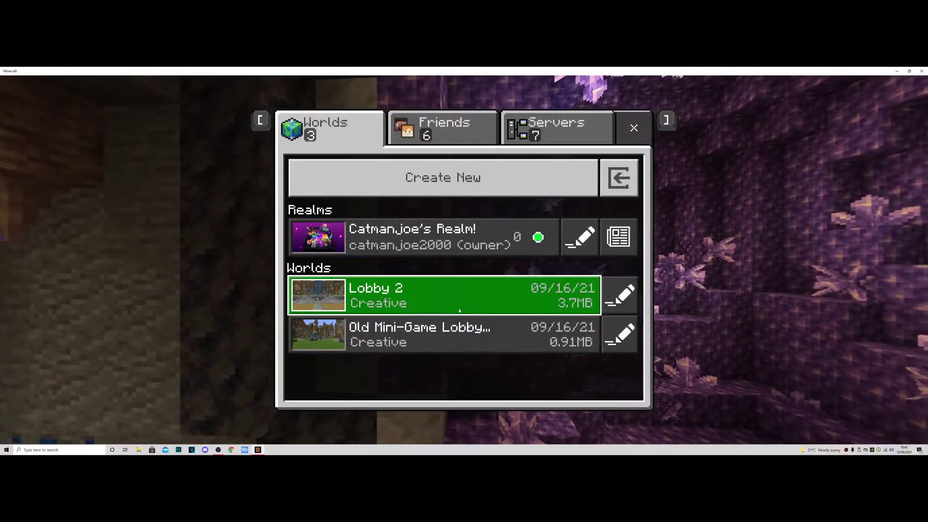
click(427, 311)
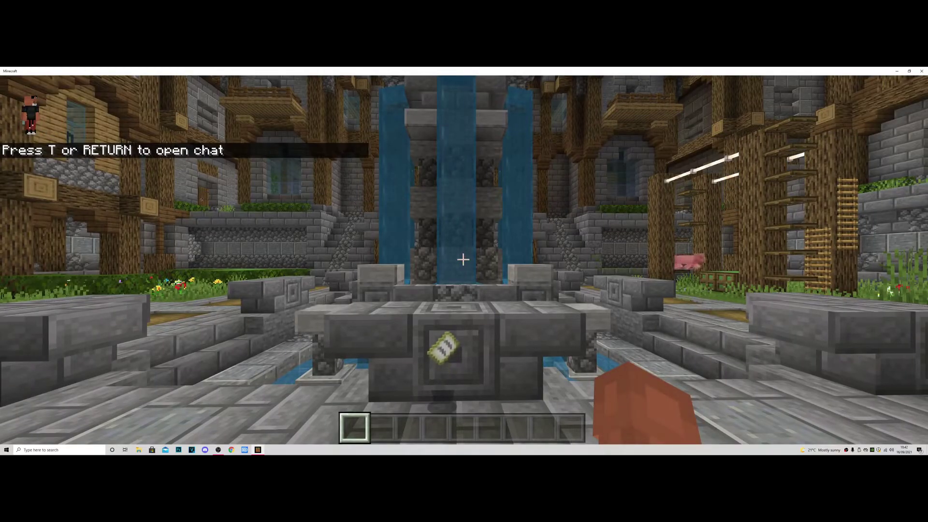
key(Escape)
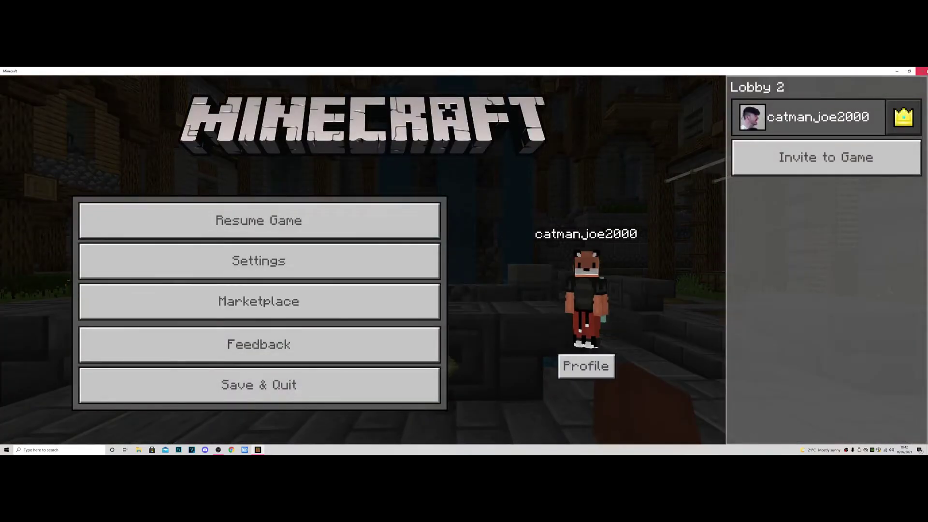
click(921, 71)
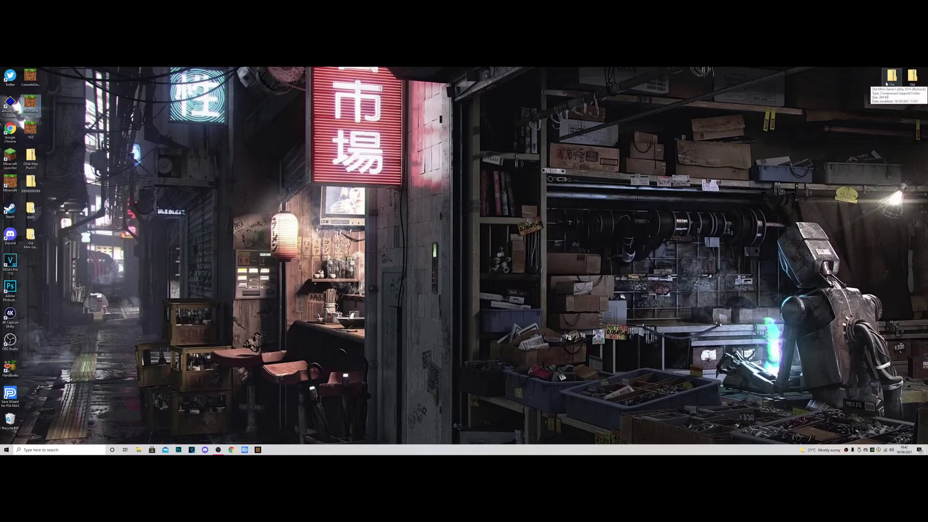
- Move the Old Mini-Game Lobby 2016 (Bedrock) zip to the desktop centre and delete the old lobby folder
drag(887, 83, 415, 246)
click(455, 238)
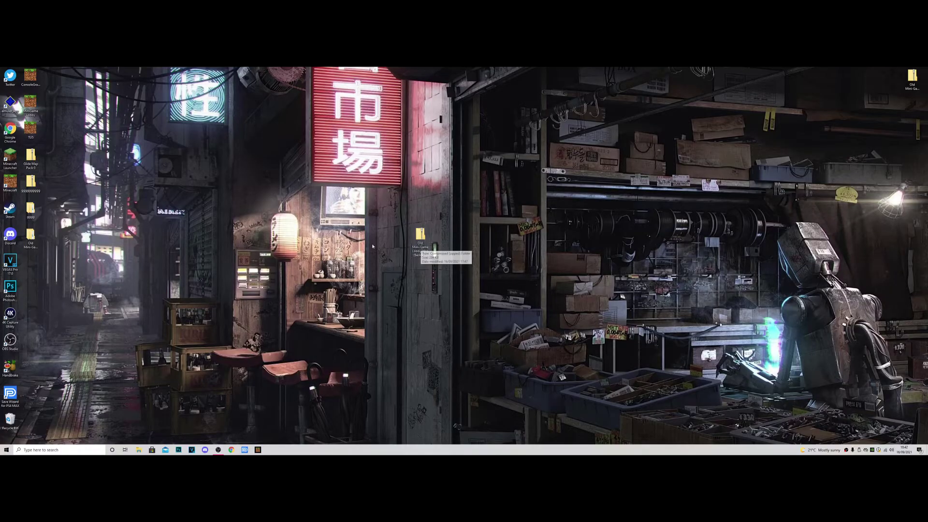
right_click(25, 243)
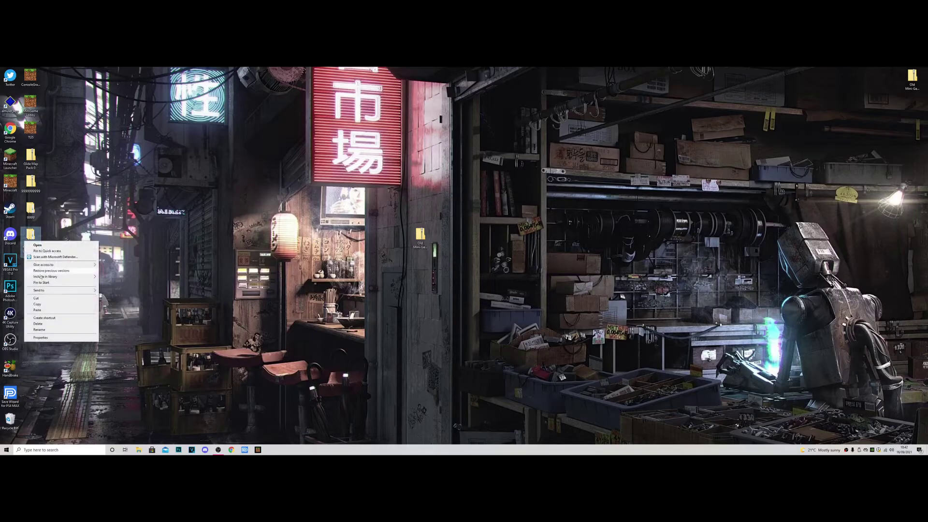
click(52, 324)
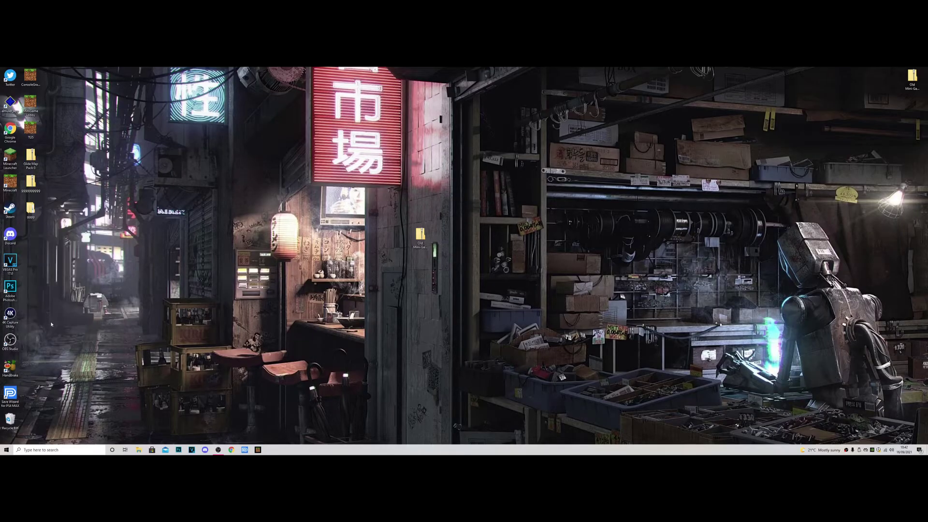
click(414, 242)
- Extract All of the Old Mini-Game Lobby 2016 (Bedrock) zip into a folder beside it
right_click(415, 242)
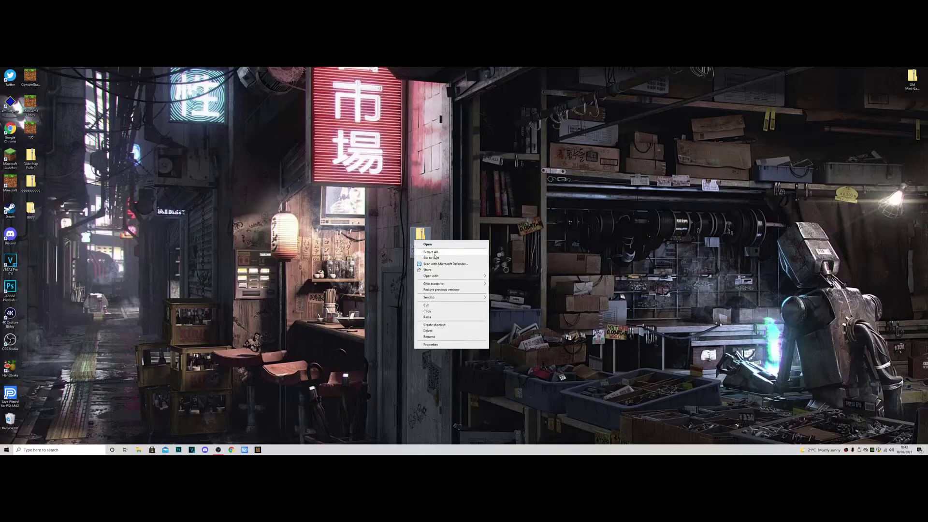
click(434, 253)
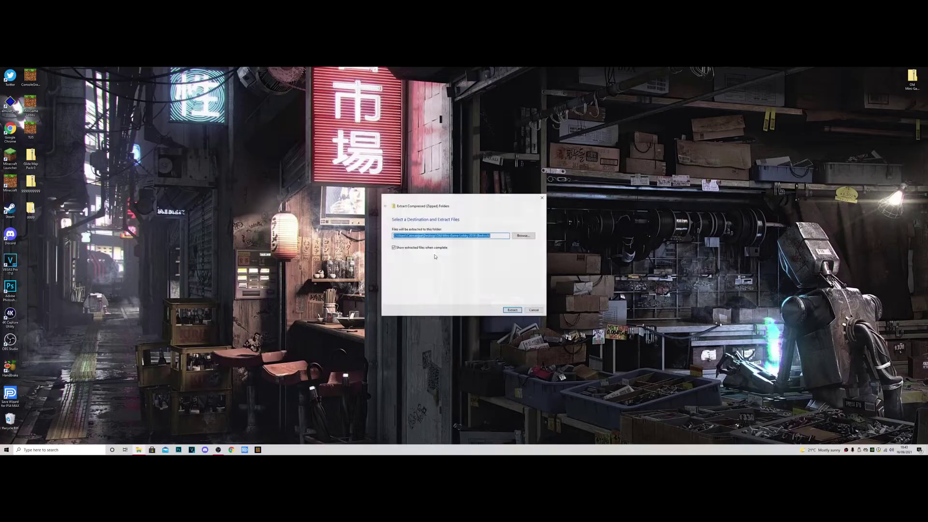
click(512, 310)
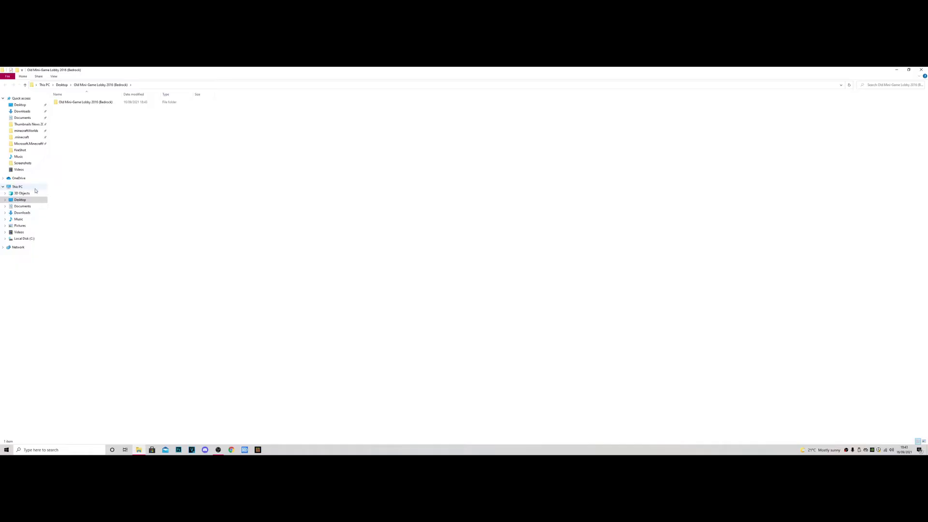
- Copy the extracted Old Mini-Game Lobby 2016 (Bedrock) world folder
click(121, 105)
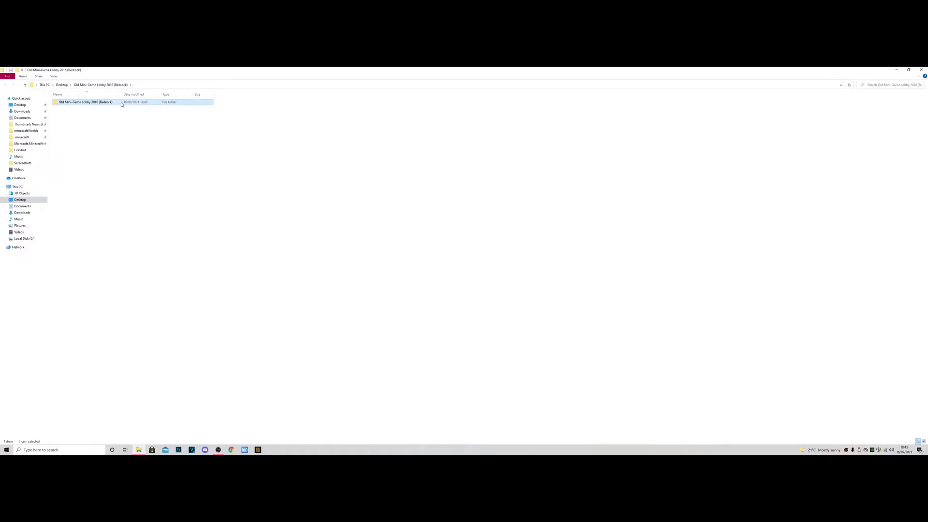
right_click(122, 105)
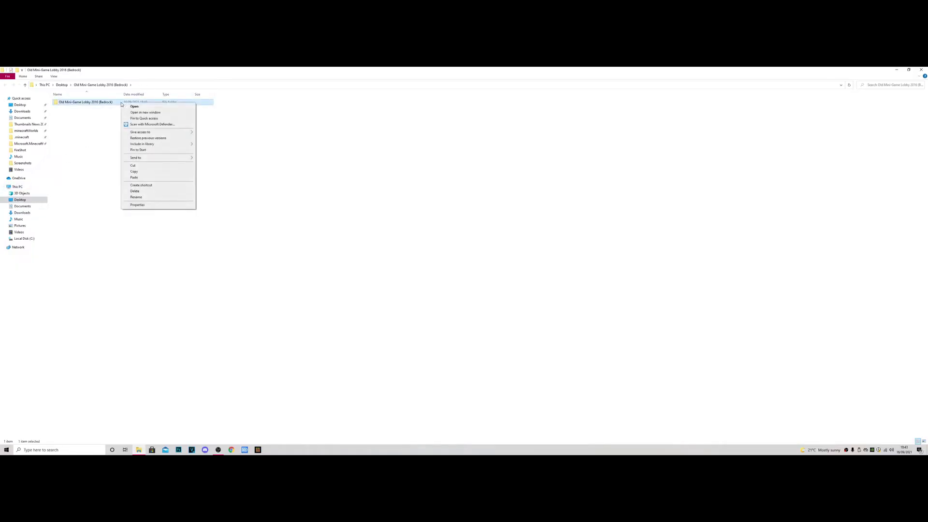
click(134, 171)
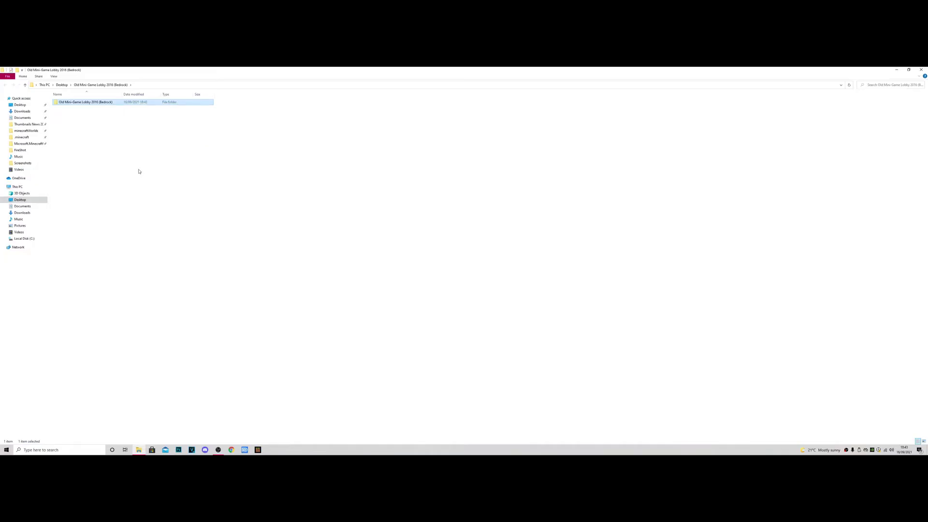
- Close File Explorer and bring up Windows search
click(921, 70)
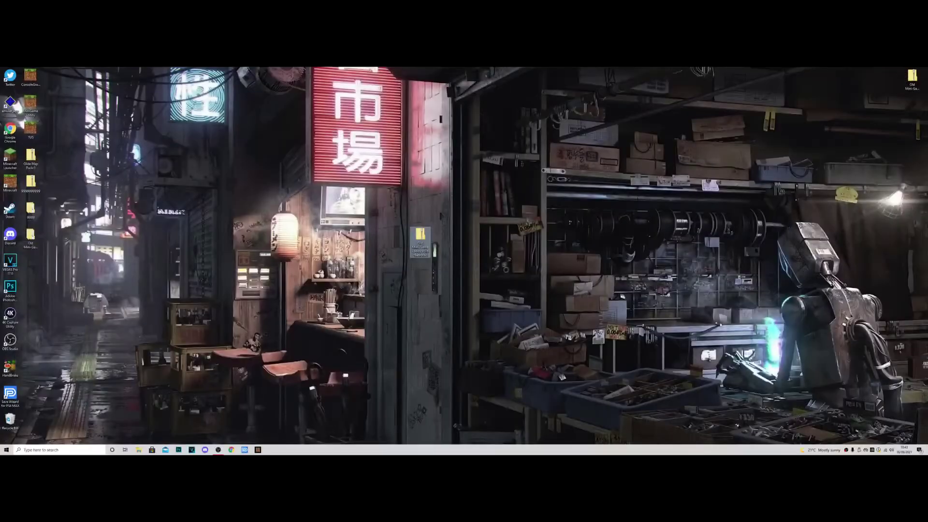
click(368, 275)
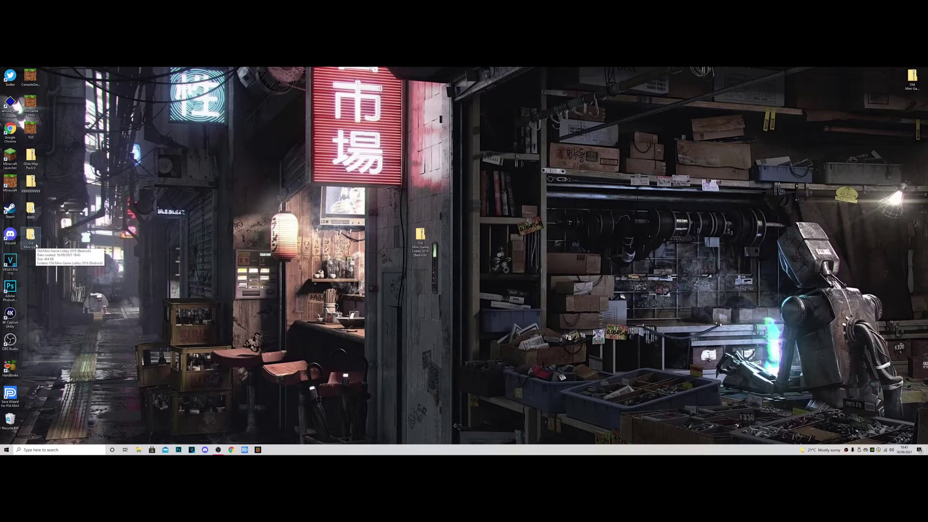
click(47, 449)
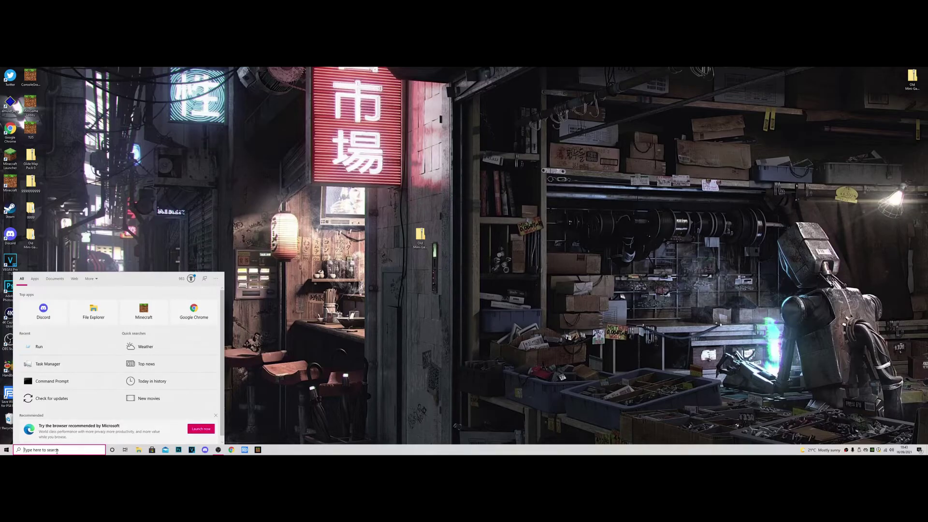
- Launch the Run dialog via search and open %appdata% in File Explorer
text(run)
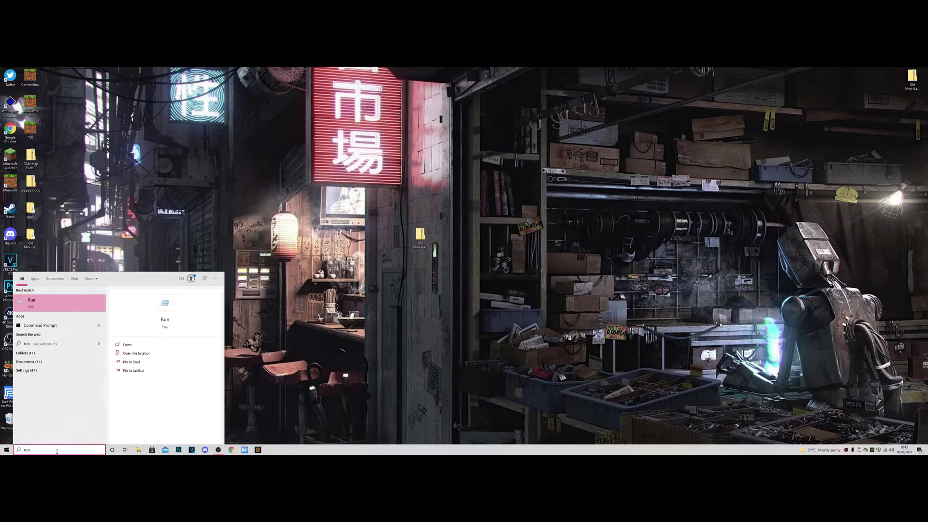
key(Return)
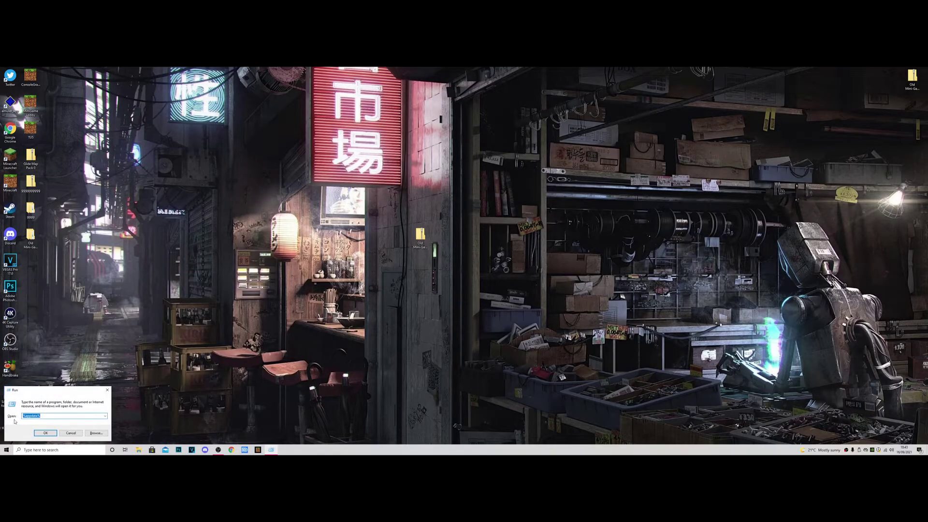
click(44, 417)
click(46, 433)
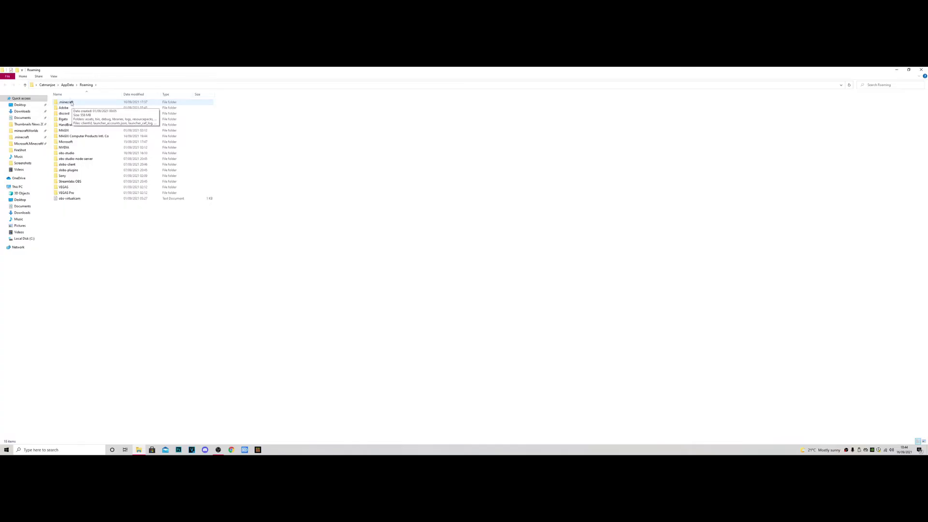
- Go up to AppData and into Local, Packages, then the Microsoft.MinecraftUWP_8wekyb3d8bbwe folder
click(68, 85)
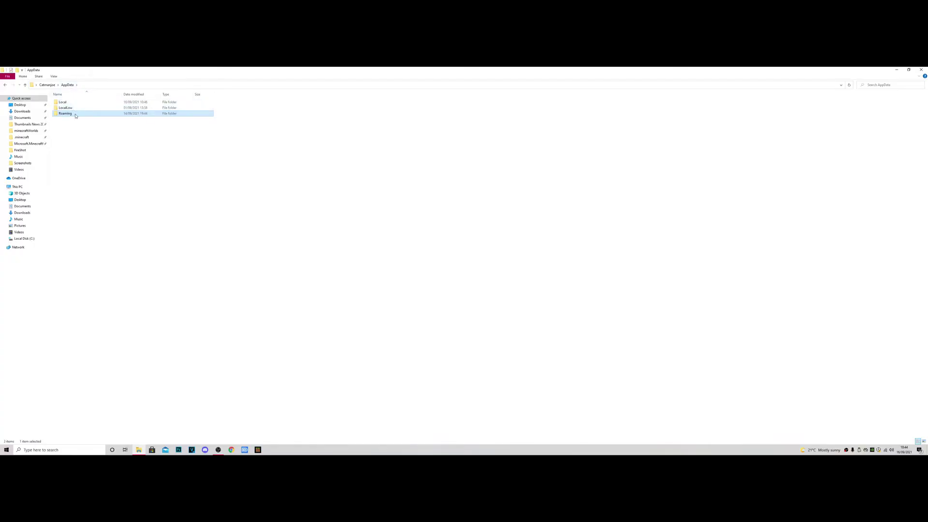
double_click(76, 103)
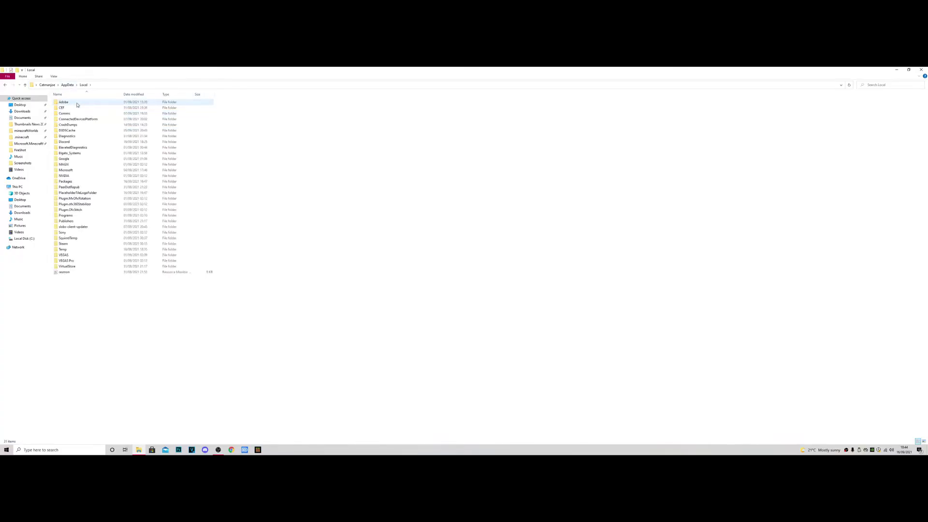
double_click(83, 182)
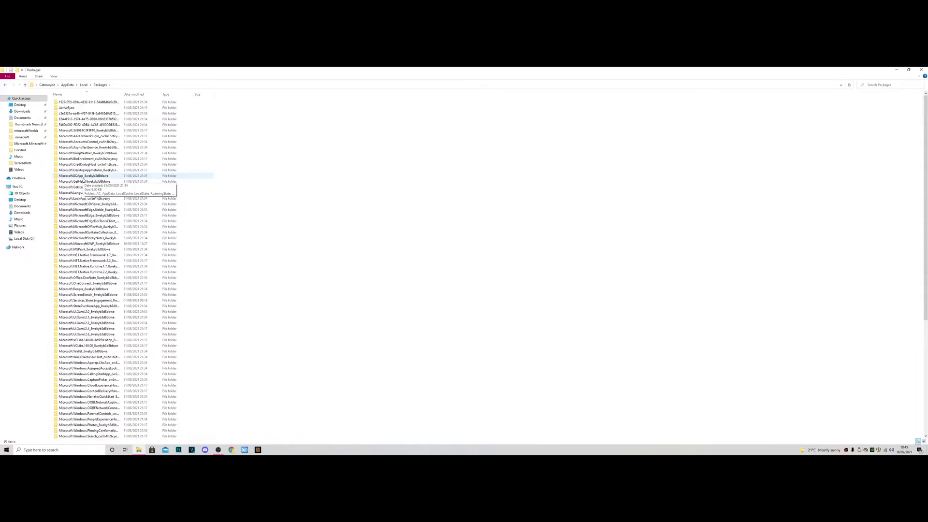
click(91, 244)
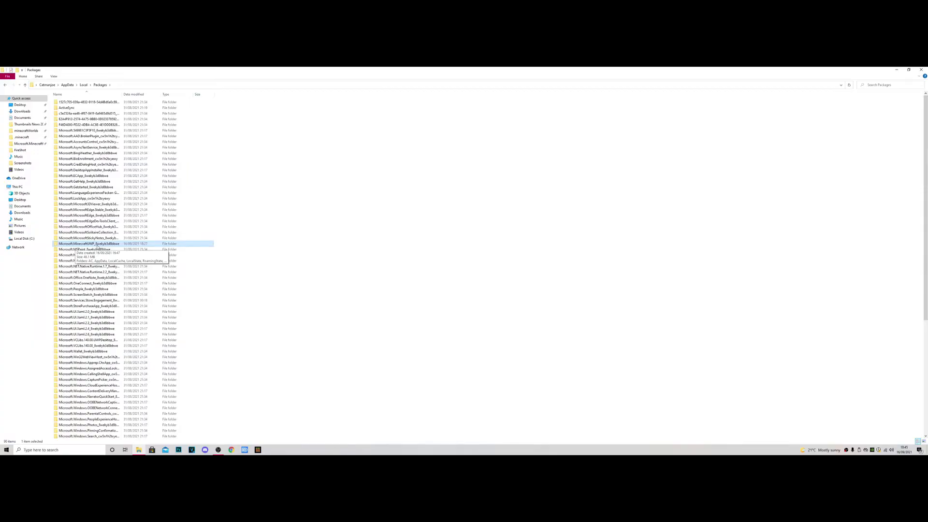
double_click(100, 246)
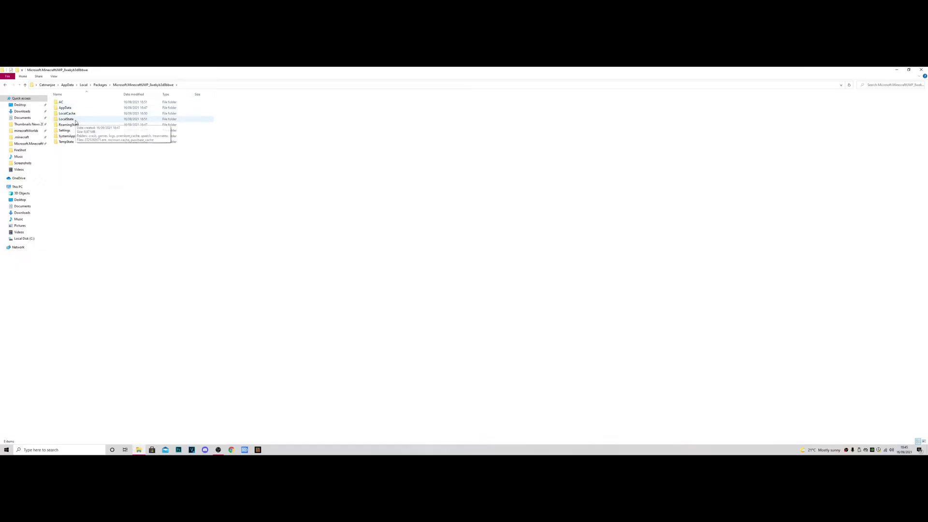
- Drill down through LocalState, games and com.mojang into minecraftWorlds
double_click(76, 121)
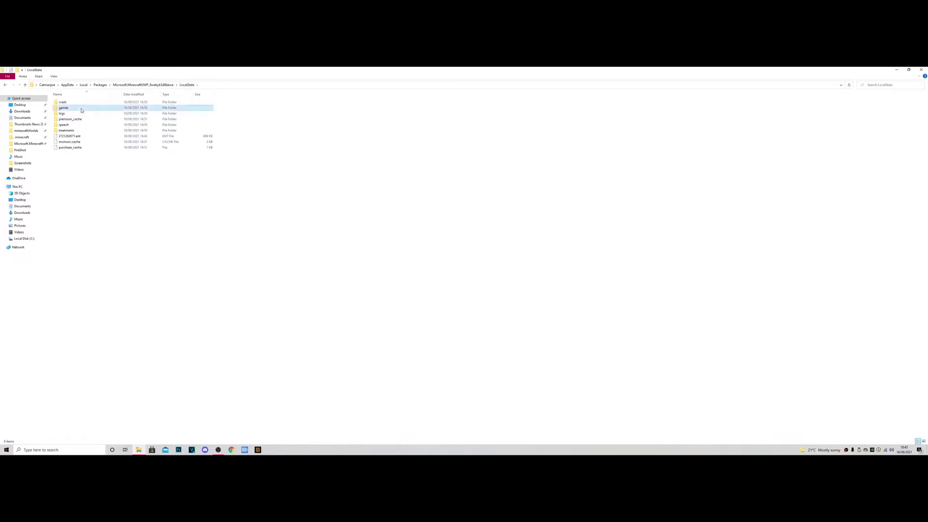
double_click(81, 109)
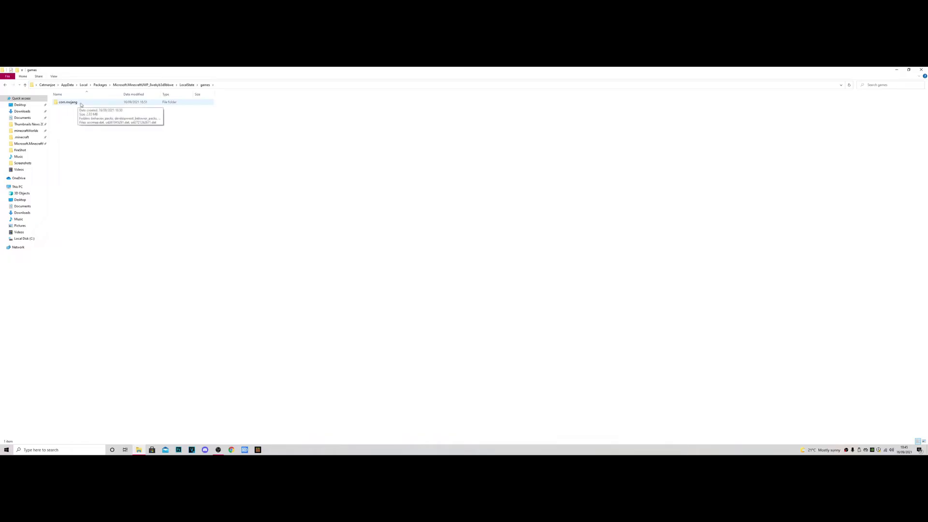
double_click(84, 104)
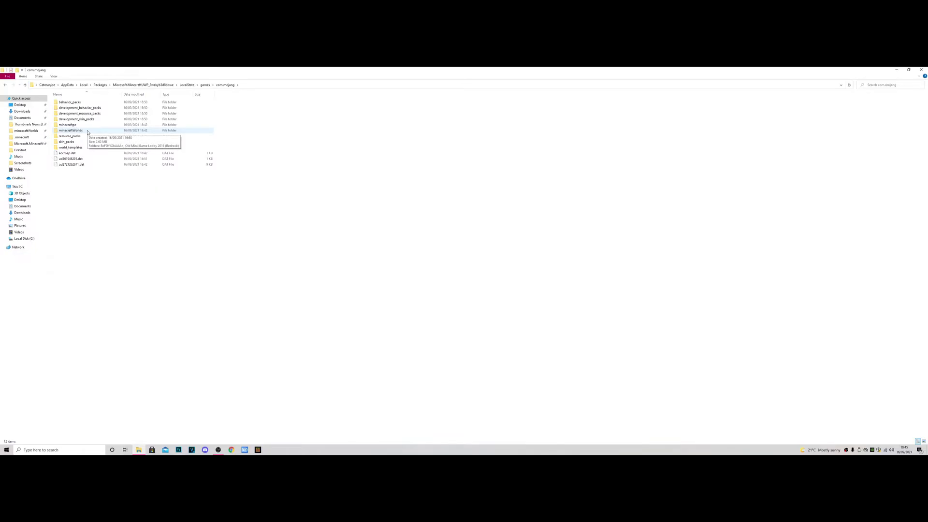
double_click(88, 131)
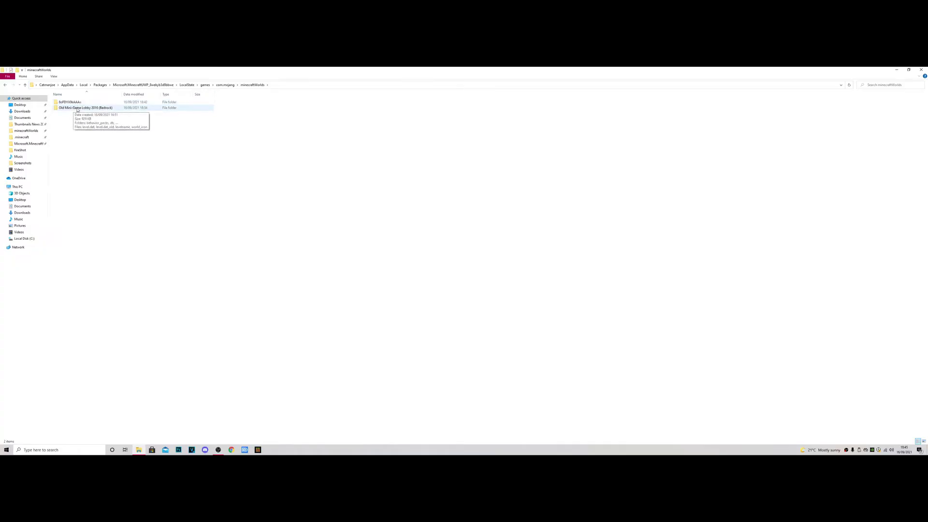
- Delete the Old Mini-Game Lobby 2016 (Bedrock) folder from minecraftWorlds and return to com.mojang
right_click(80, 109)
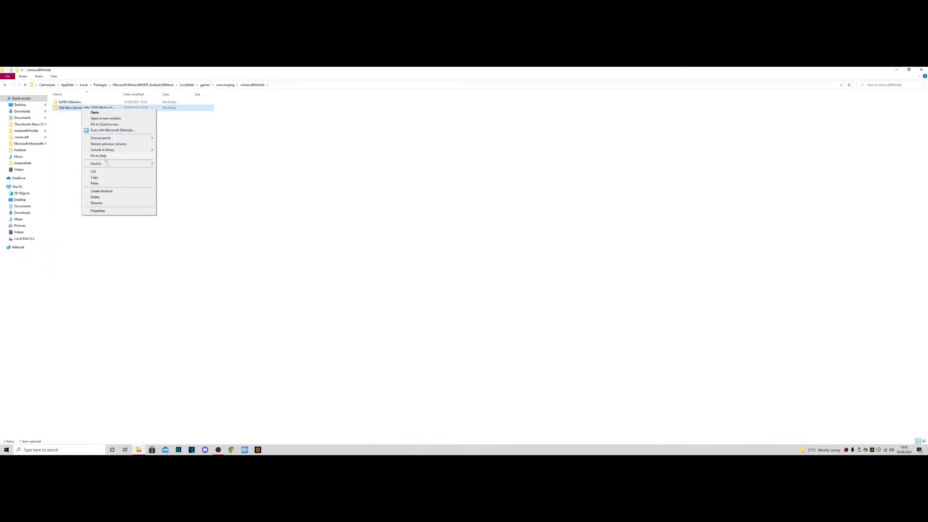
click(112, 197)
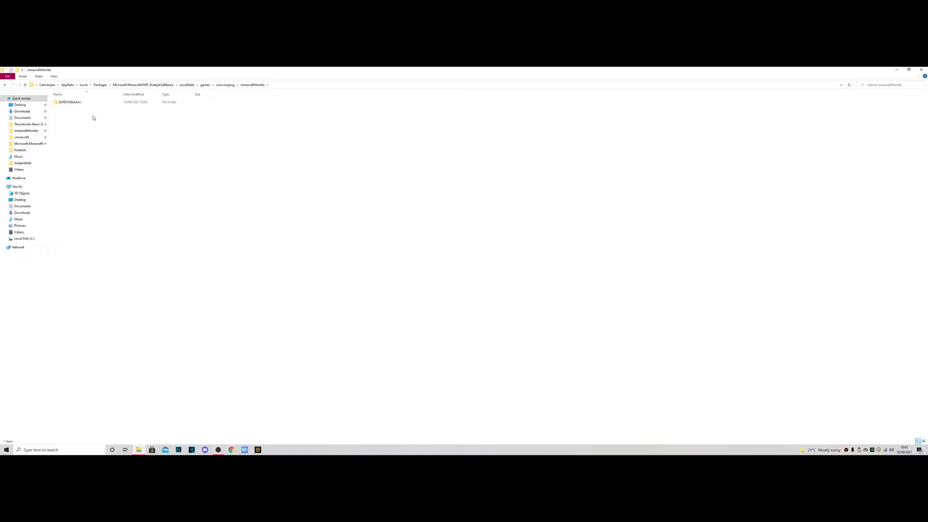
click(6, 84)
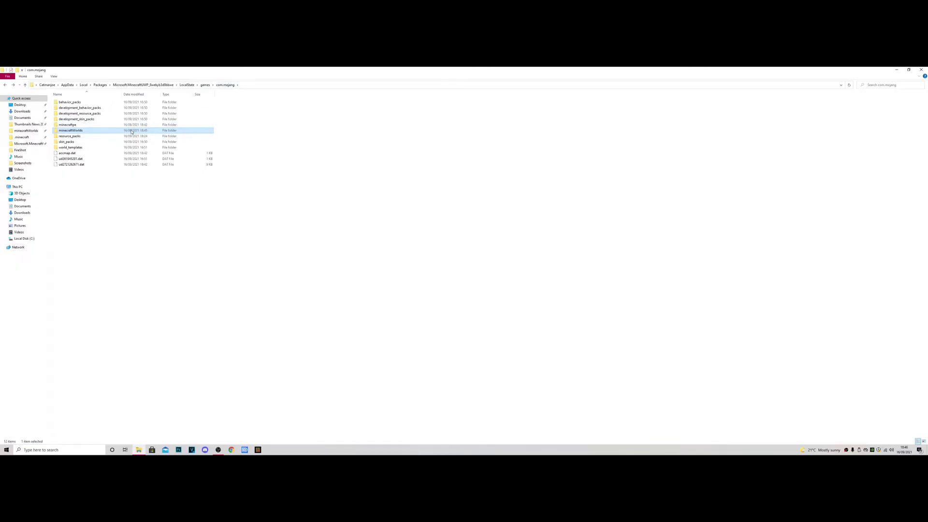
- Pin minecraftWorlds to Quick access and reopen it from the Quick access pane
right_click(132, 132)
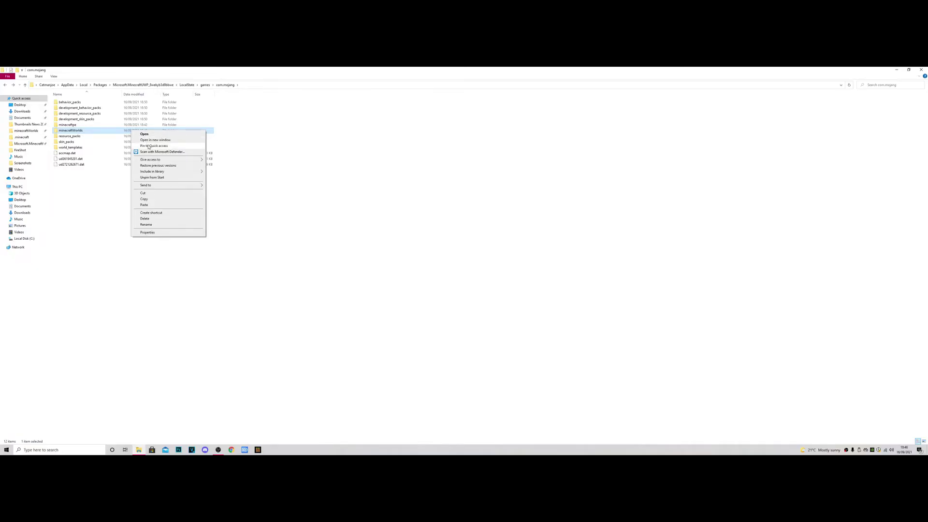
click(149, 146)
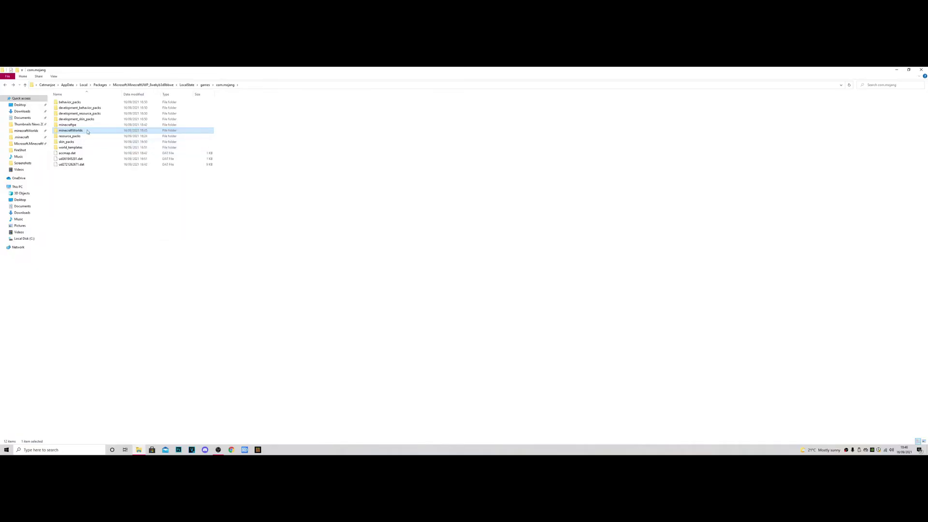
click(24, 131)
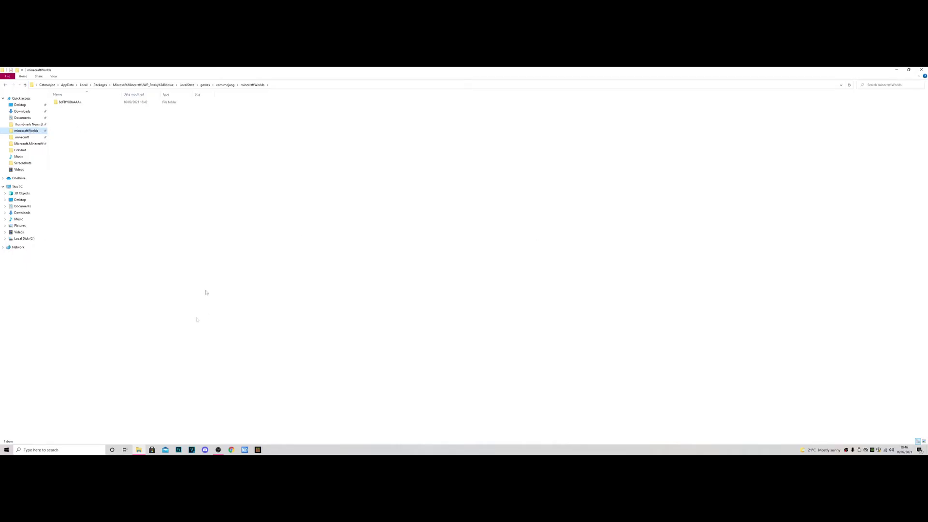
click(895, 70)
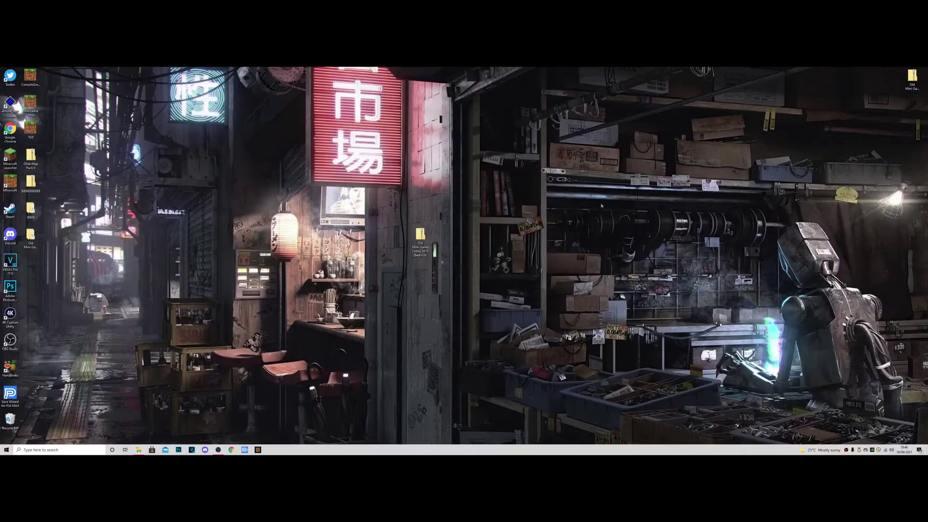
click(139, 449)
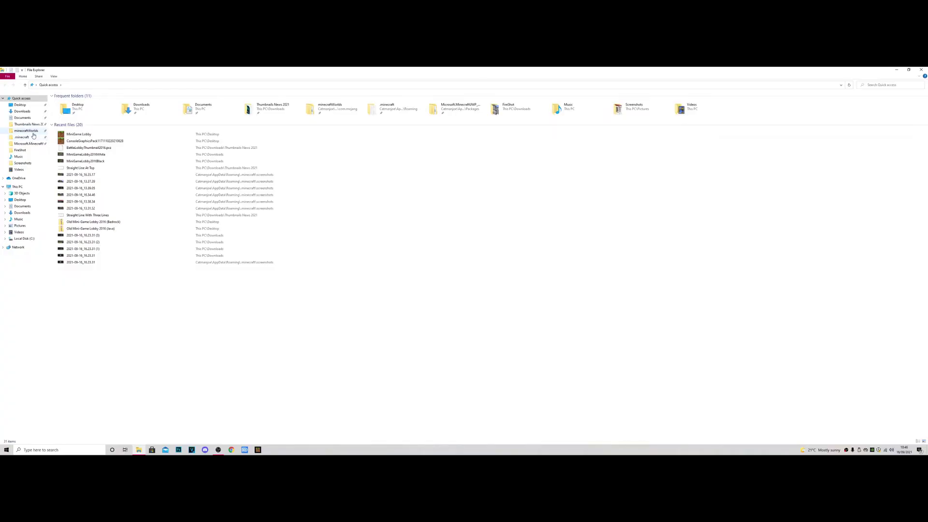
click(33, 132)
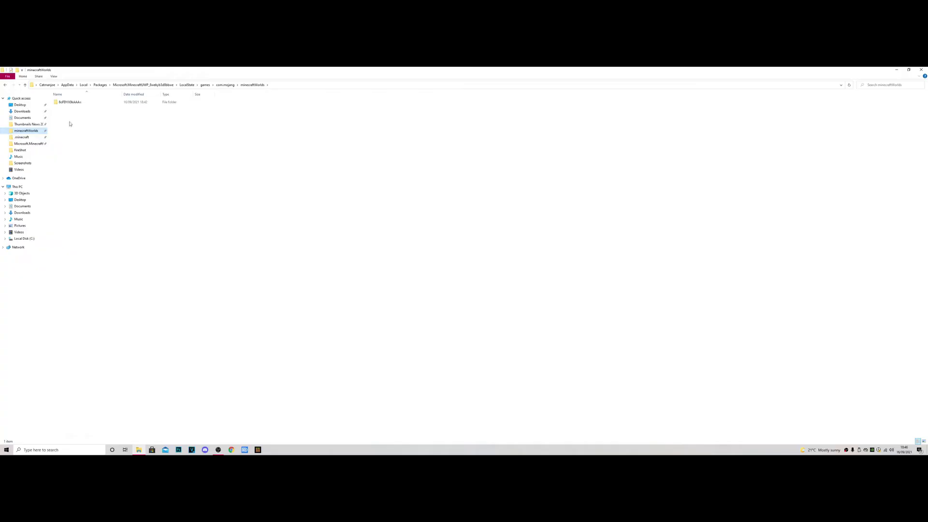
- Paste the copied world folder into minecraftWorlds, close Explorer and relaunch Minecraft from the taskbar
right_click(69, 124)
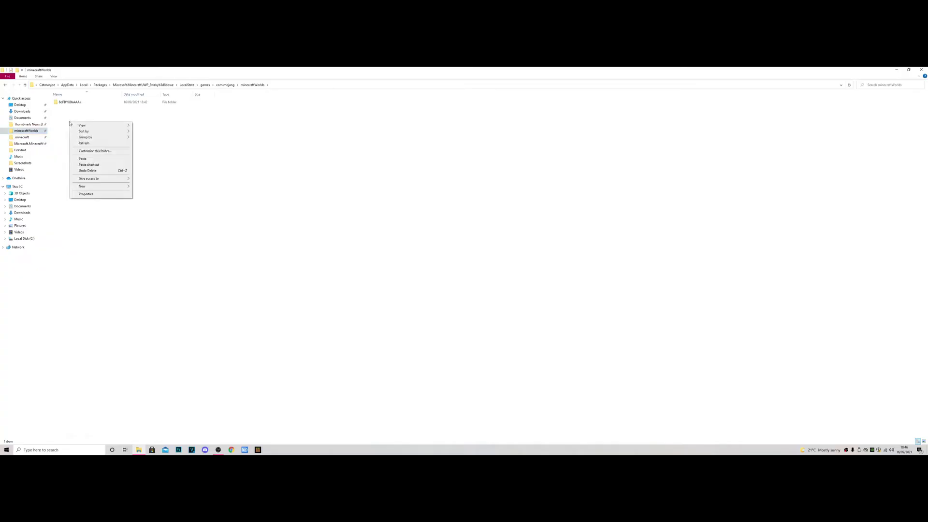
click(83, 159)
click(89, 158)
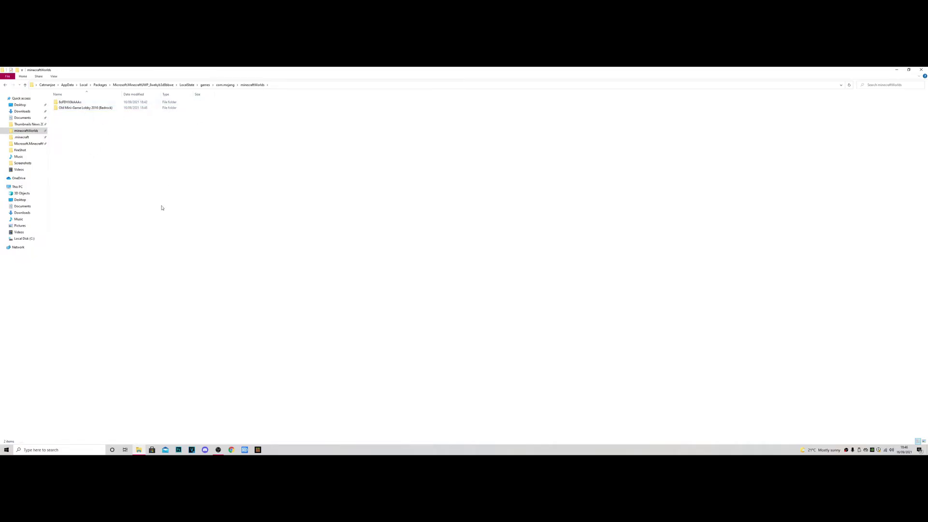
click(920, 69)
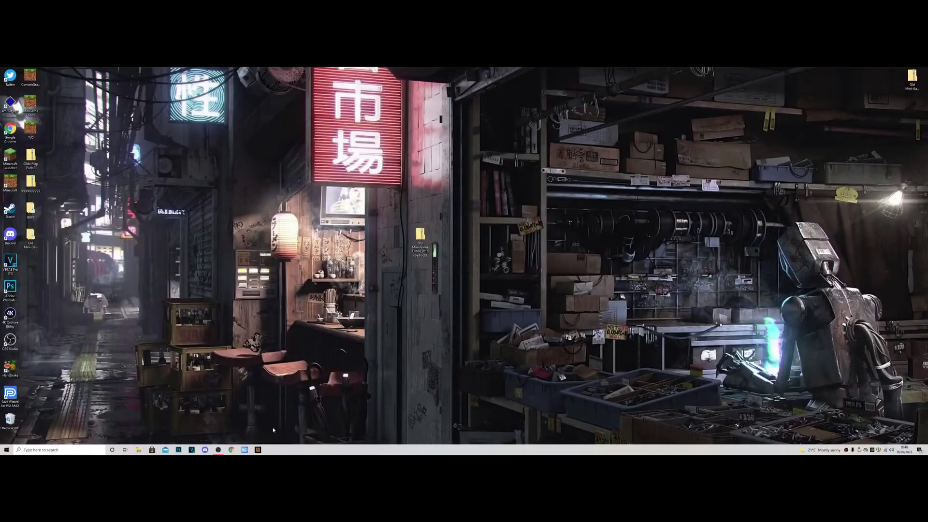
click(257, 450)
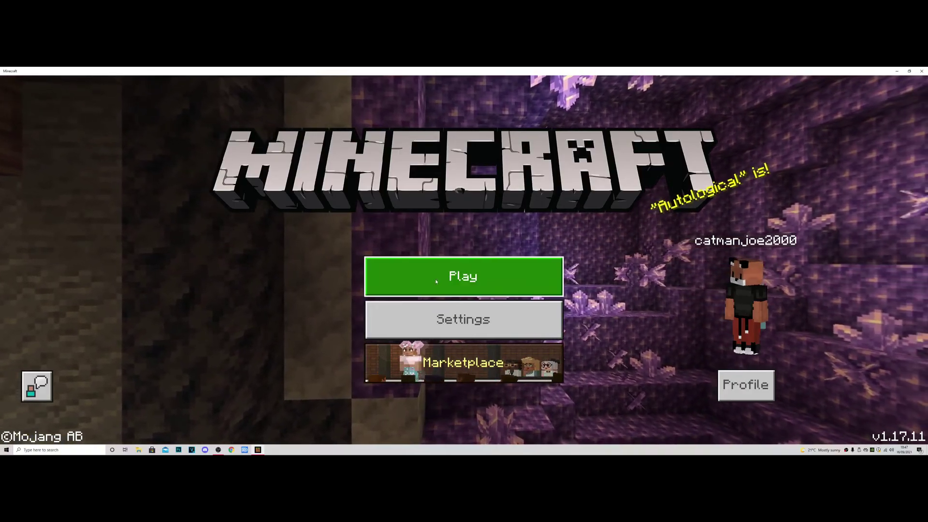
- Load the Old Mini-Game Lobby world, walk and fly toward the fountain, then Save & Quit
click(437, 280)
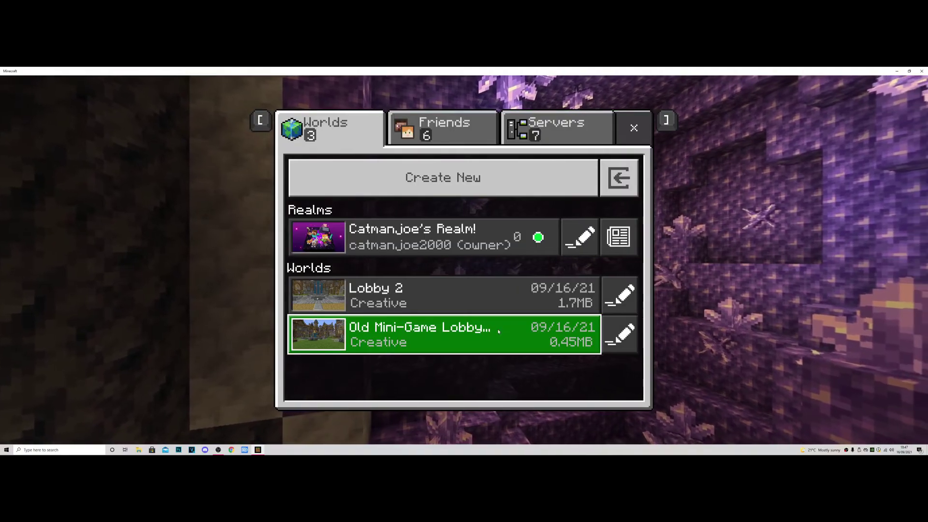
click(498, 331)
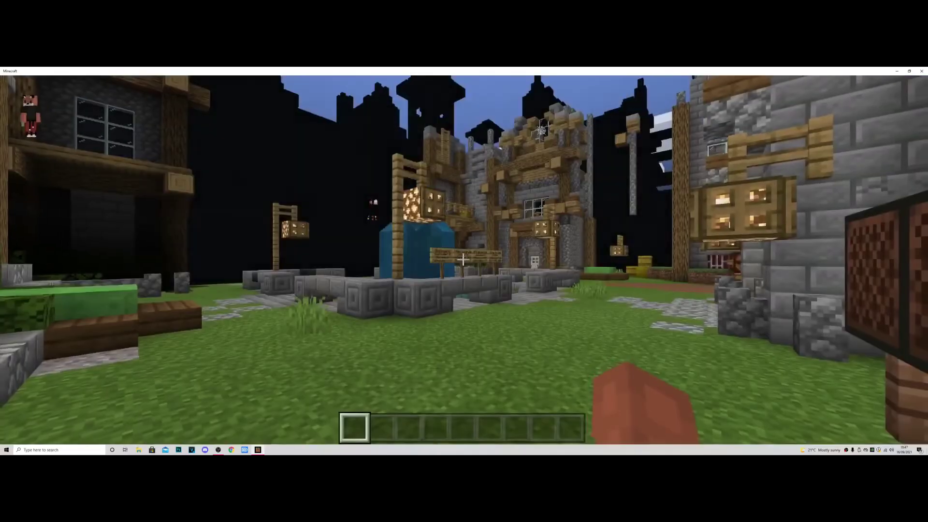
key(w)
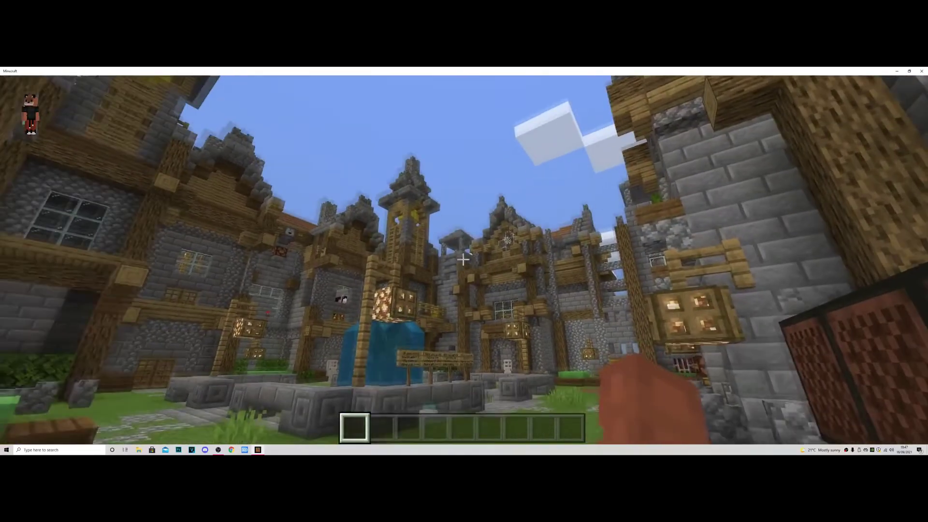
key(space)
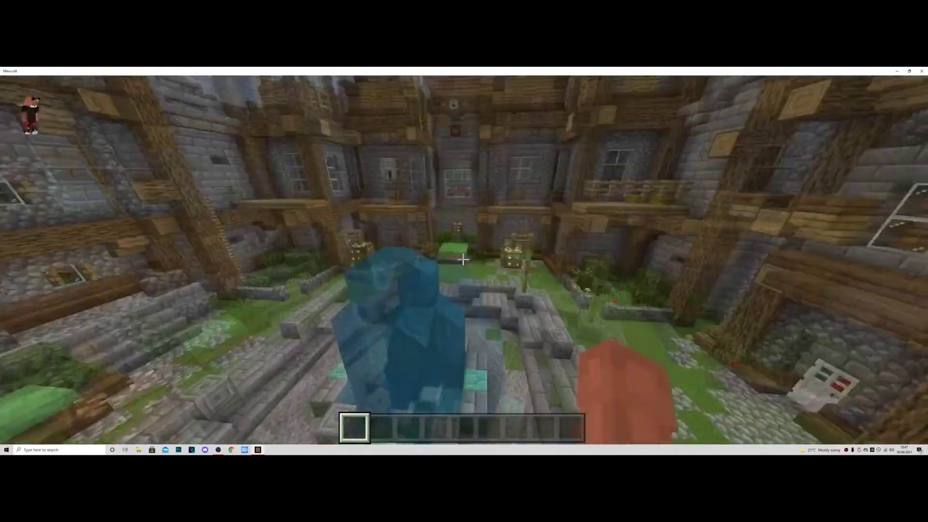
key(w)
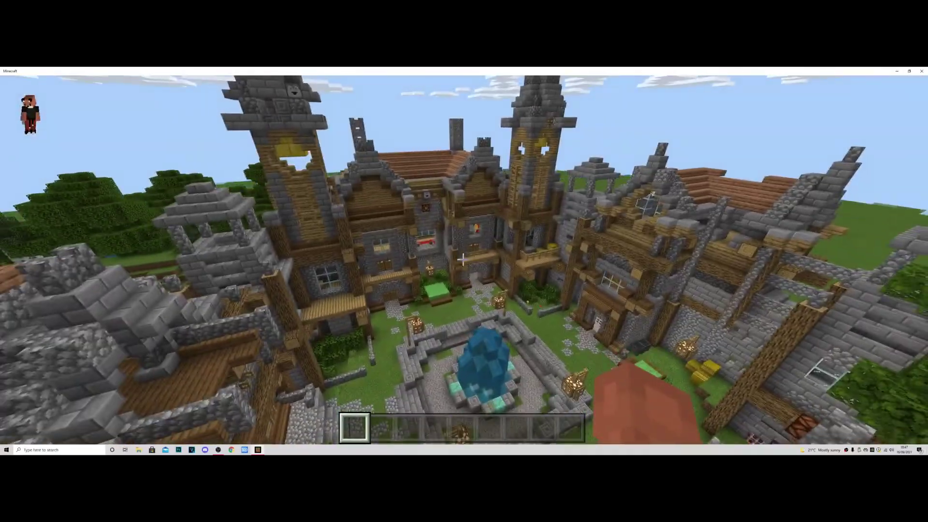
key(Escape)
click(387, 385)
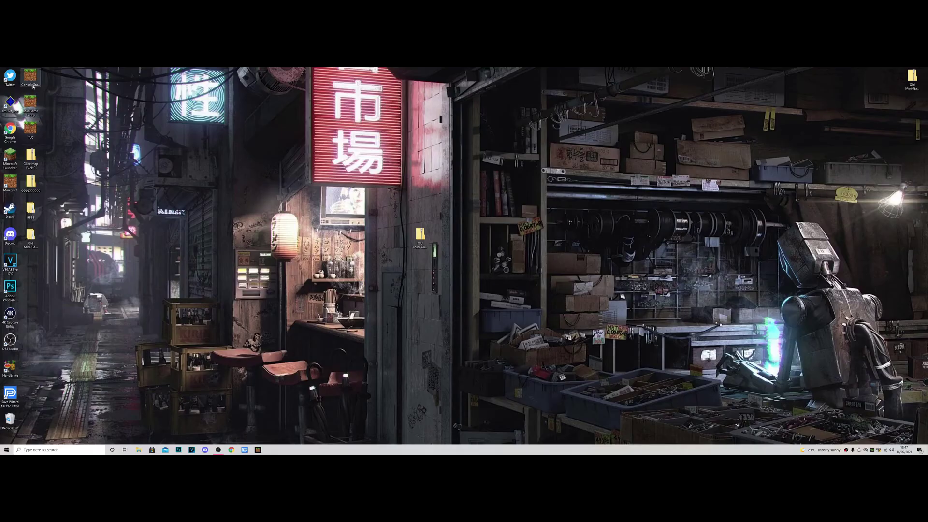
- Move the Old Mini-Game Lobby folder icon from the left column to the desktop centre
drag(31, 237, 317, 128)
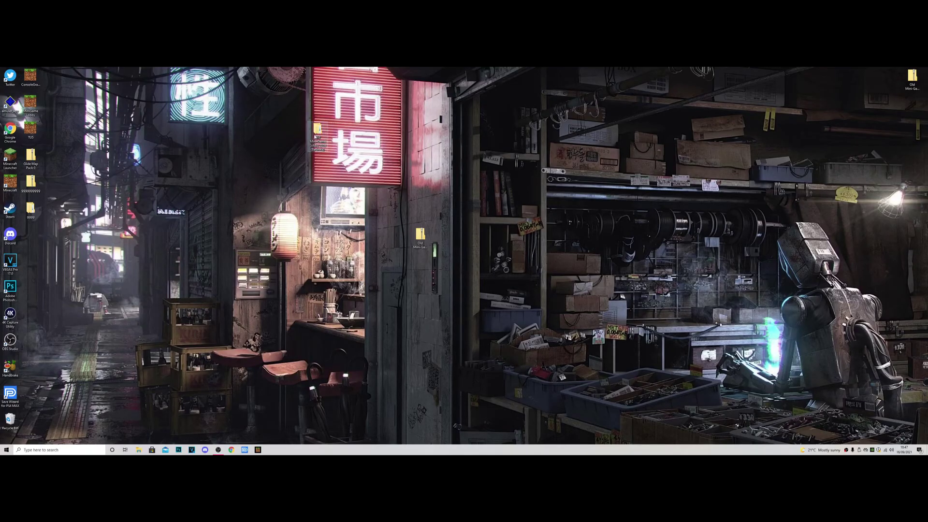